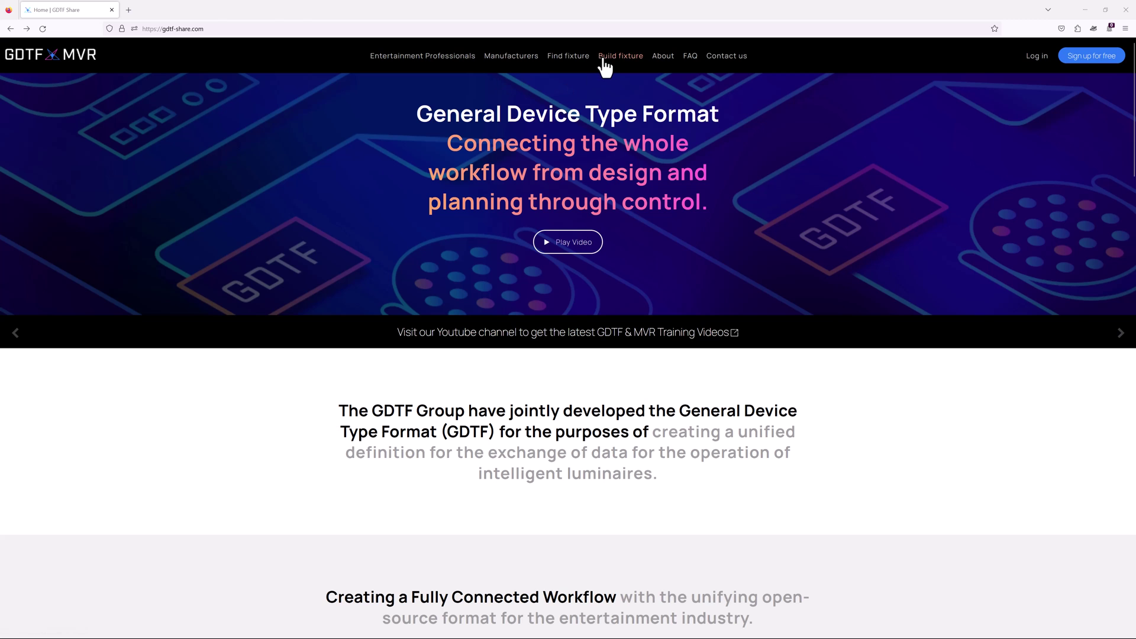
Log in to GDTF Share's fixture builder with the saved user account to start a new fixture.
click(603, 60)
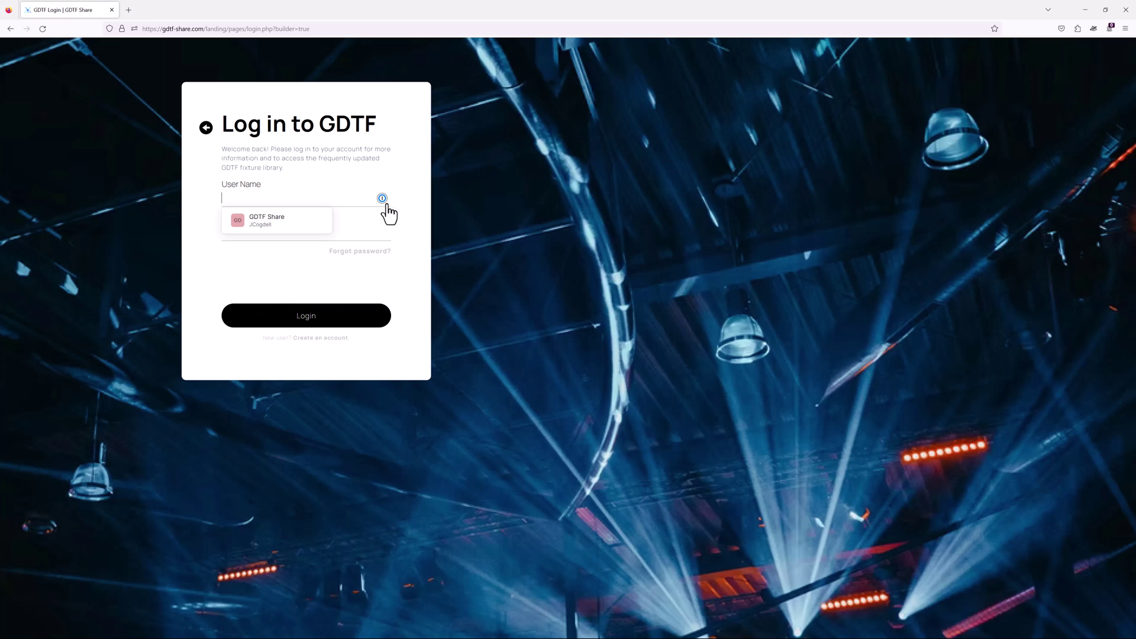
click(282, 226)
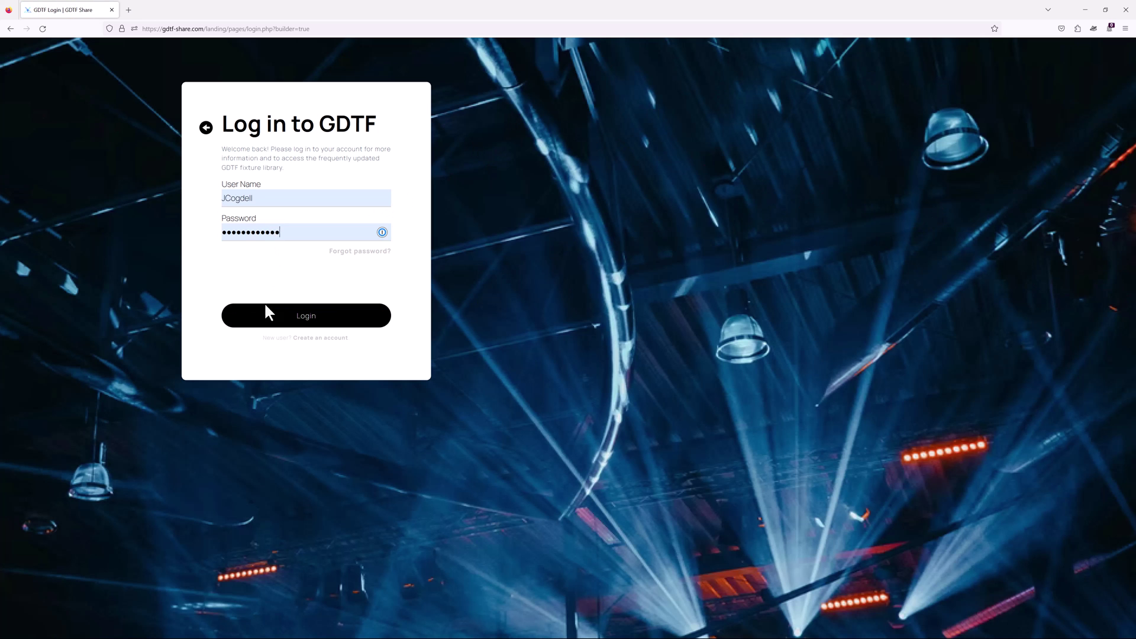
click(284, 321)
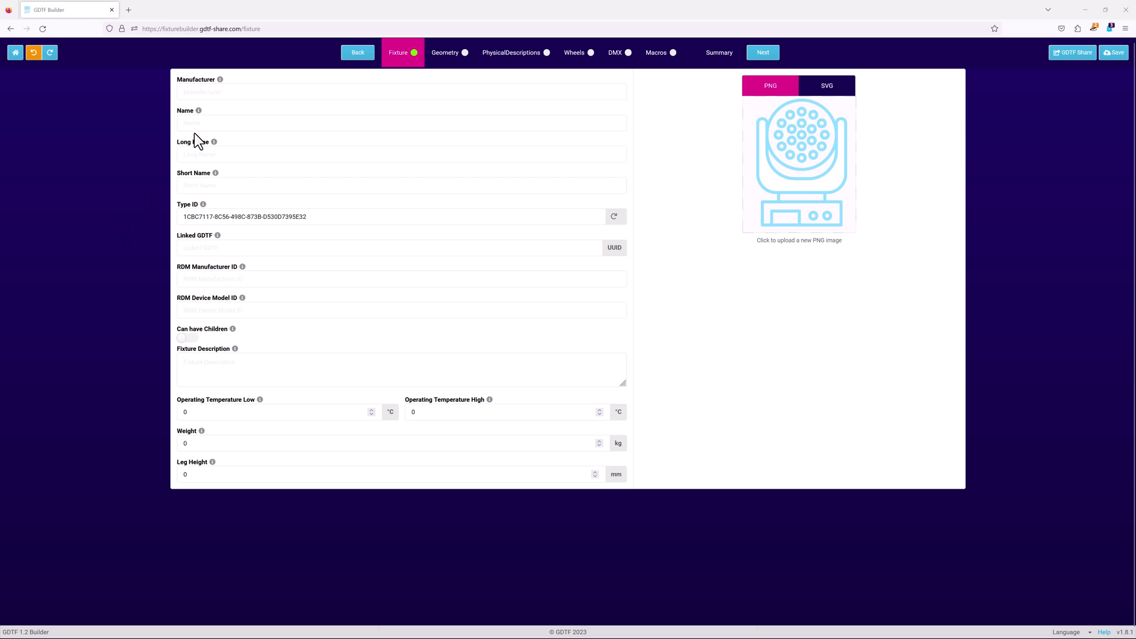
Enter manufacturer 'GDTF training' and fixture name 'Test fixture'.
click(202, 92)
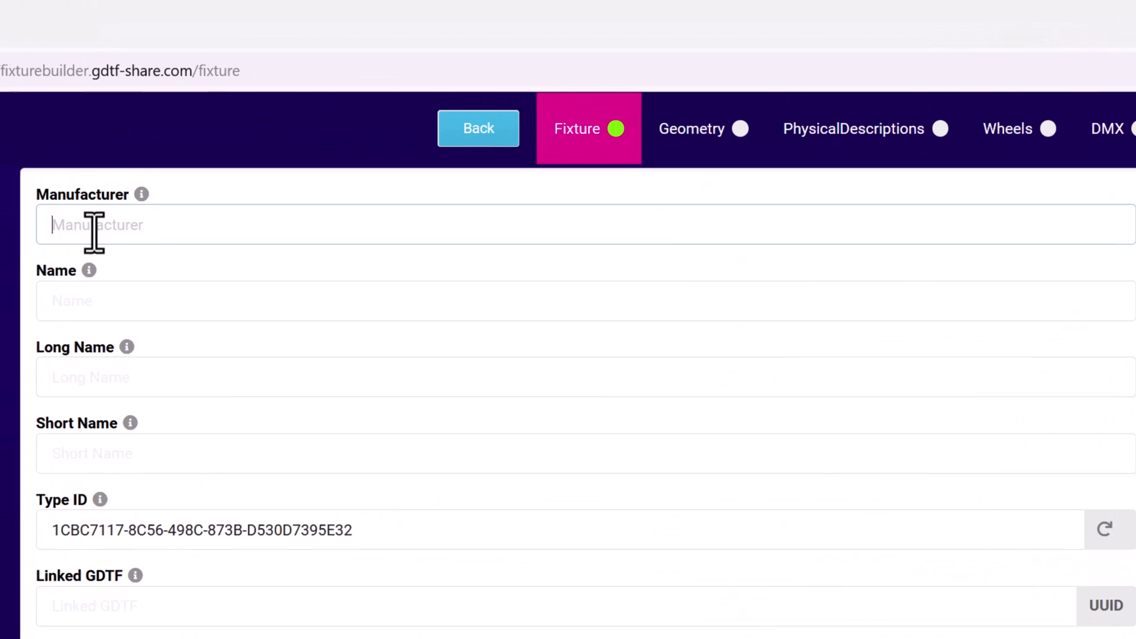
text(GD)
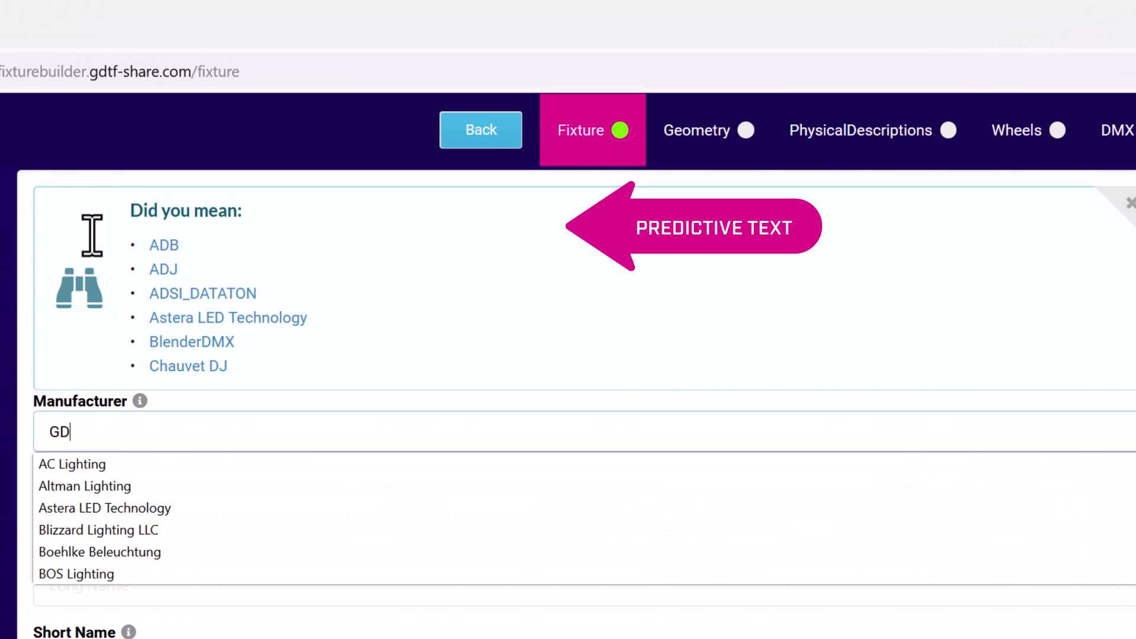
text(TF)
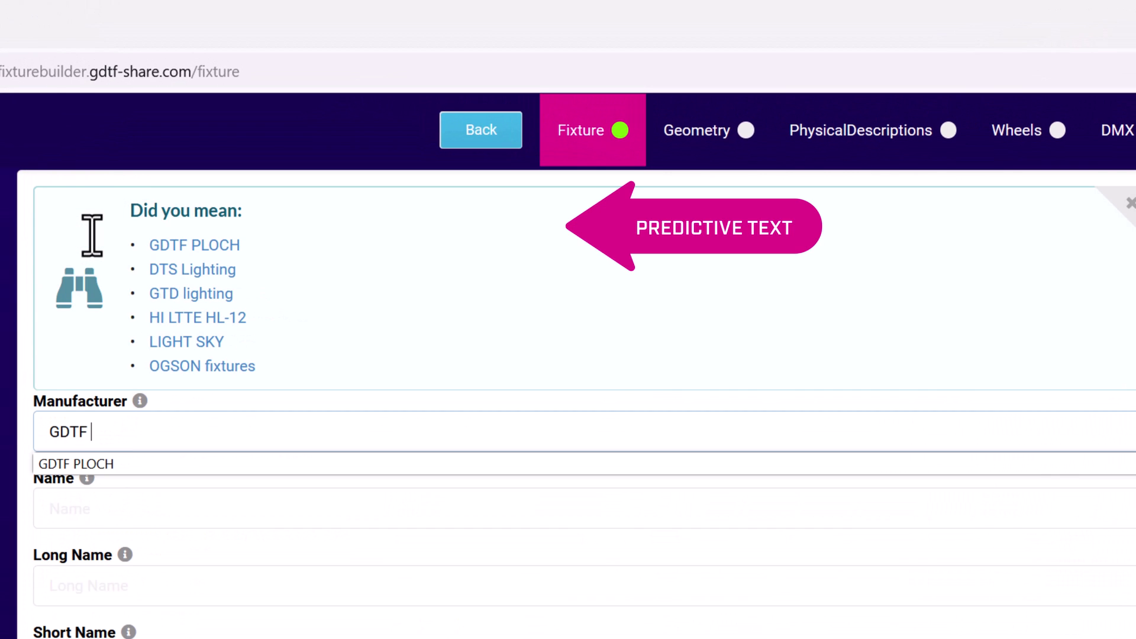
text( training)
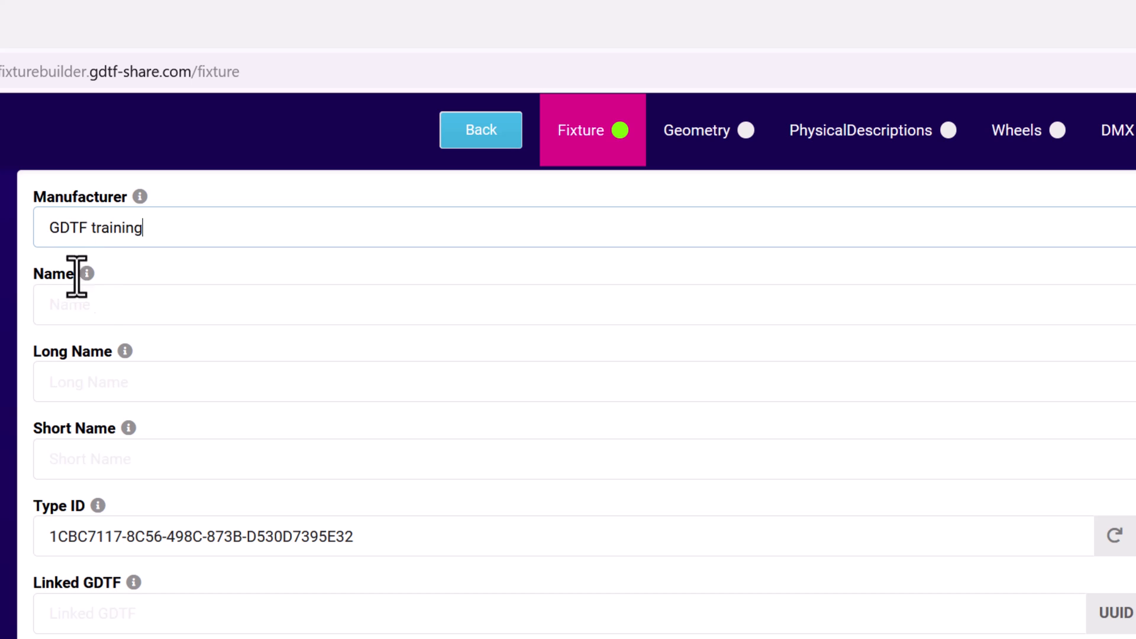
click(87, 299)
mouse_move(84, 278)
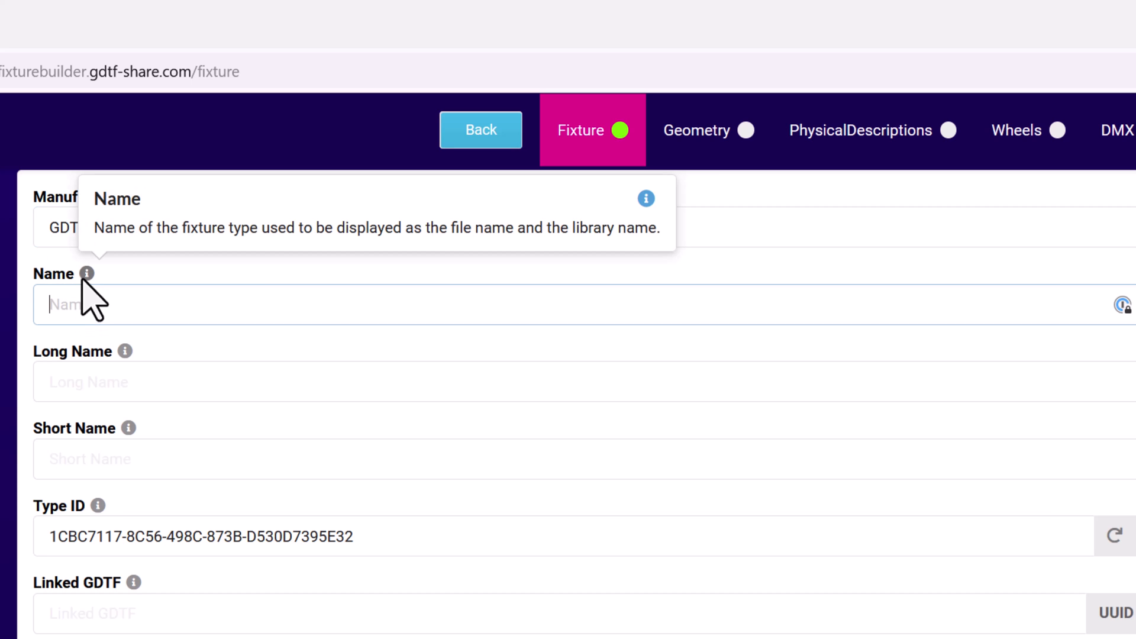
text(te)
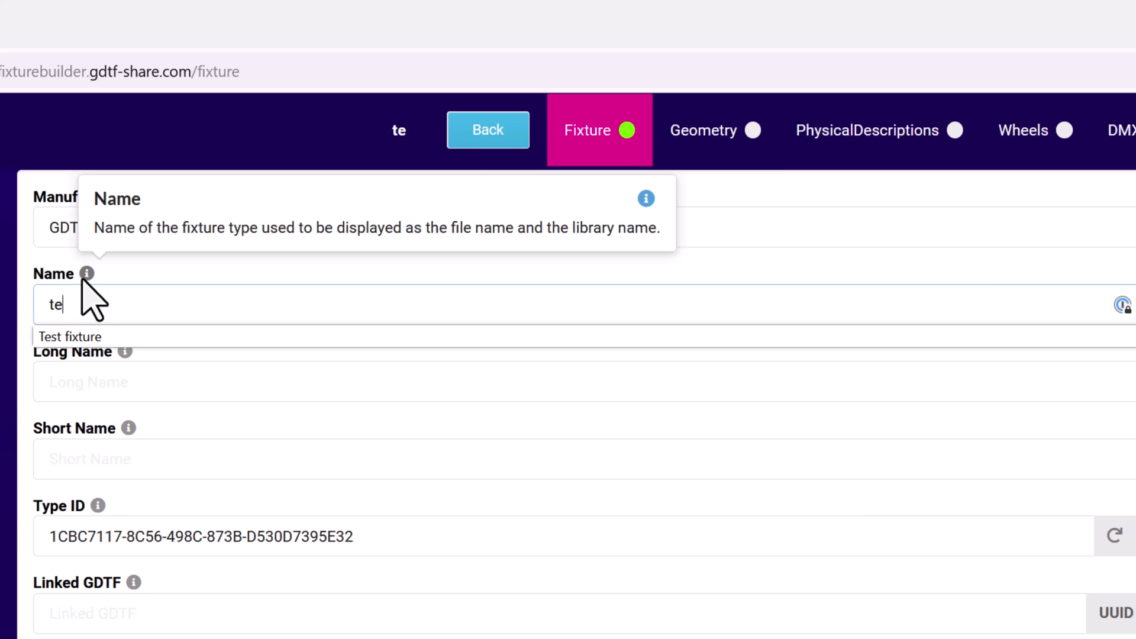
text(st)
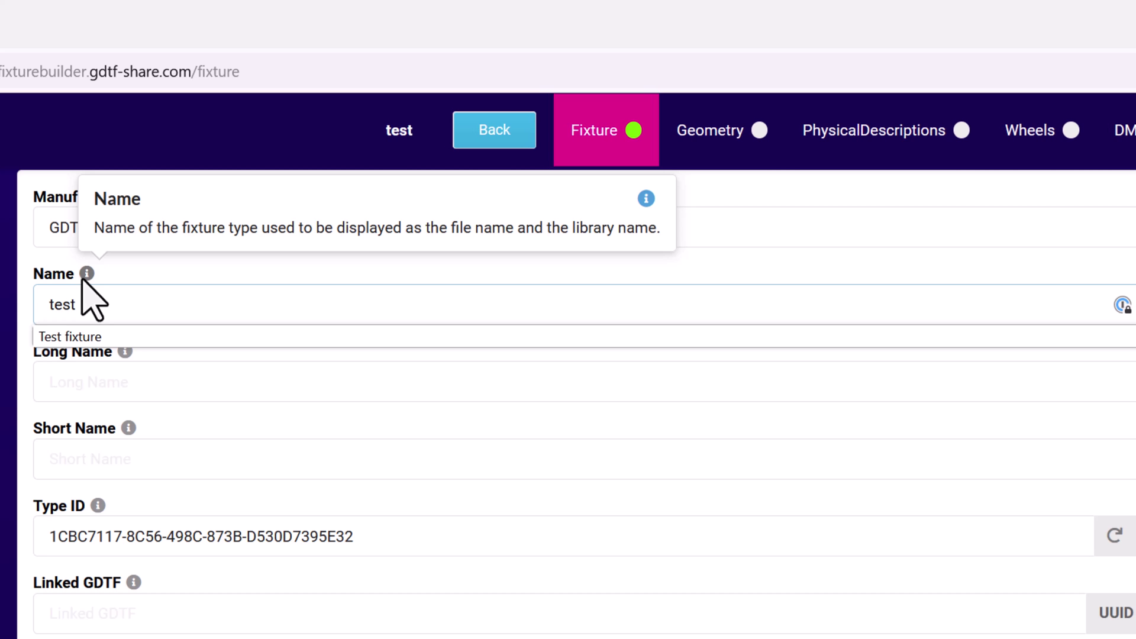
click(165, 338)
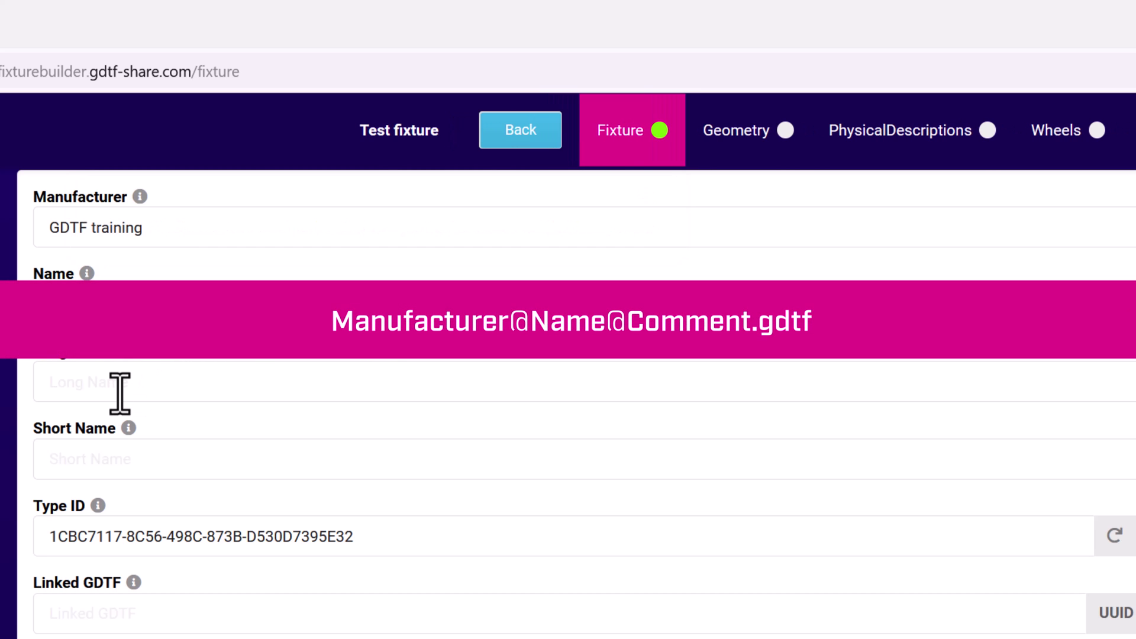
Set both the Long Name and Short Name to 'Test fixture'.
click(113, 391)
text(Test)
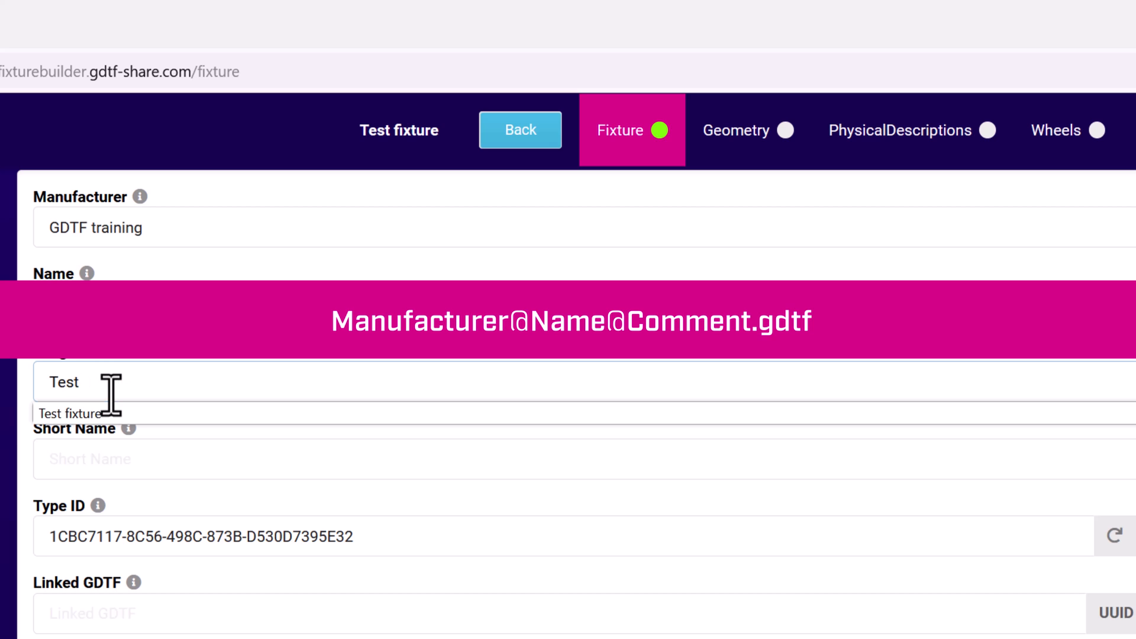
click(100, 414)
click(135, 459)
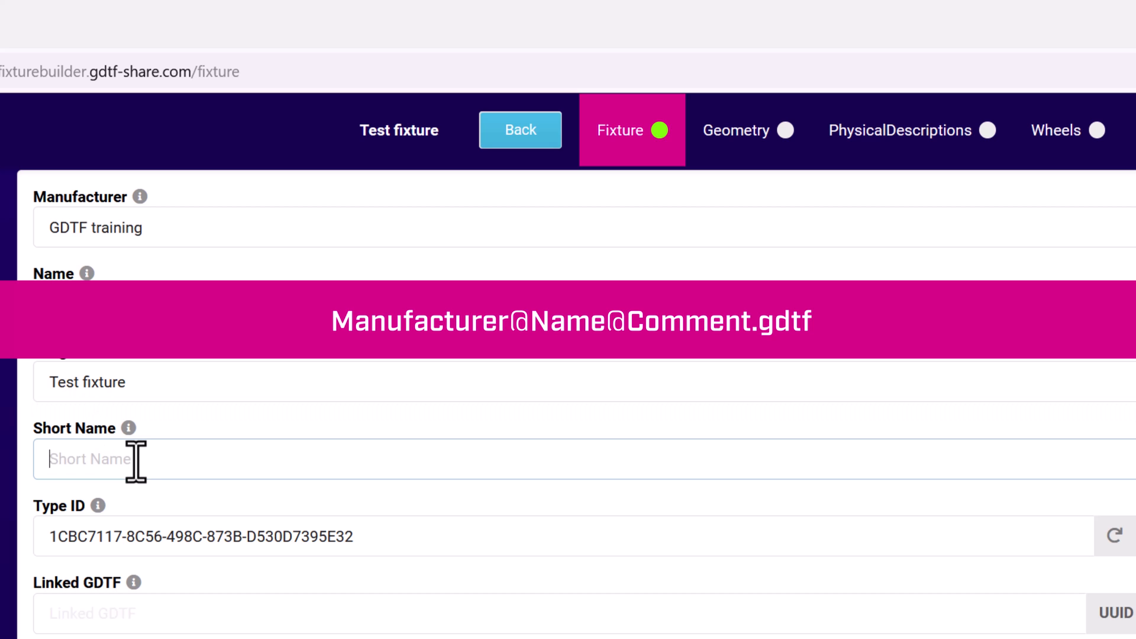
text(Test)
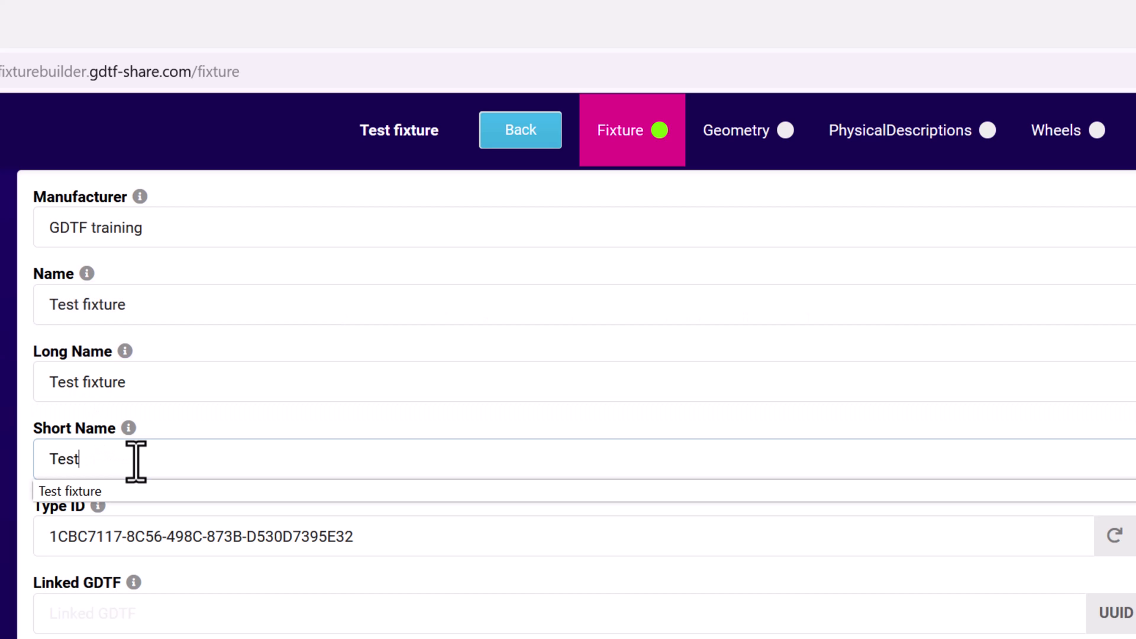
click(89, 491)
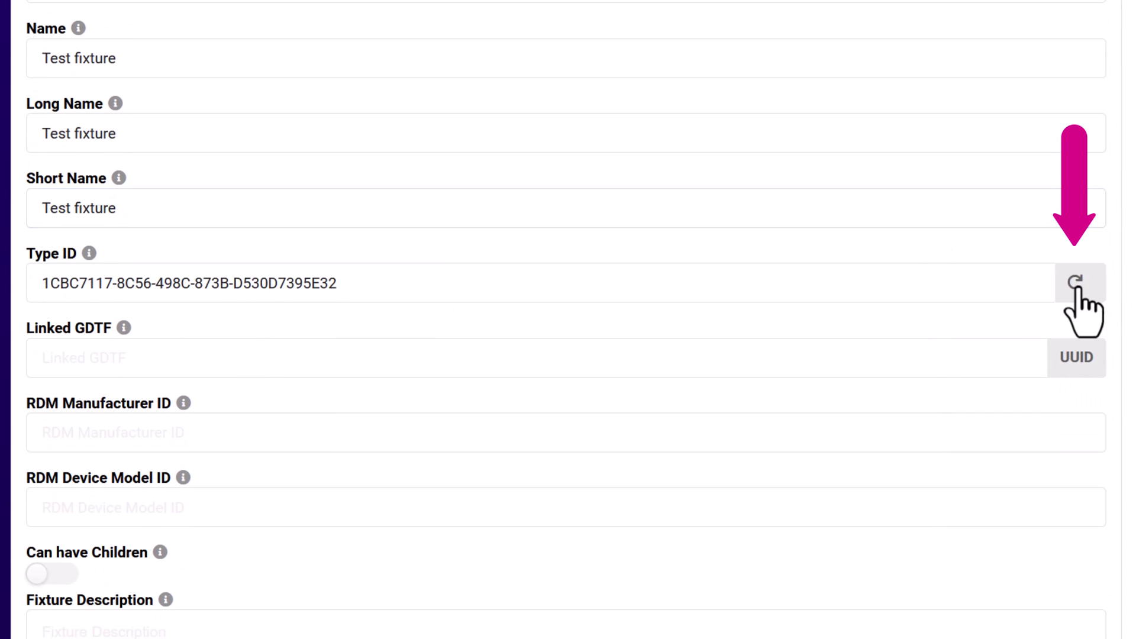
Generate a random Type ID then reset it, and toggle Can have Children on and off.
click(1077, 288)
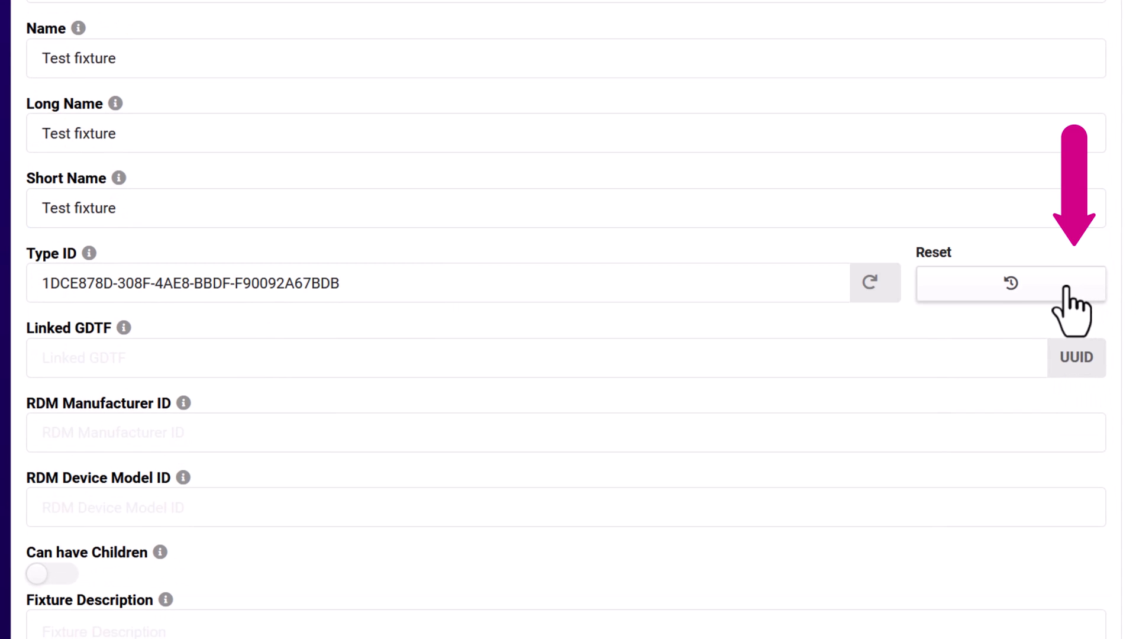
click(1013, 285)
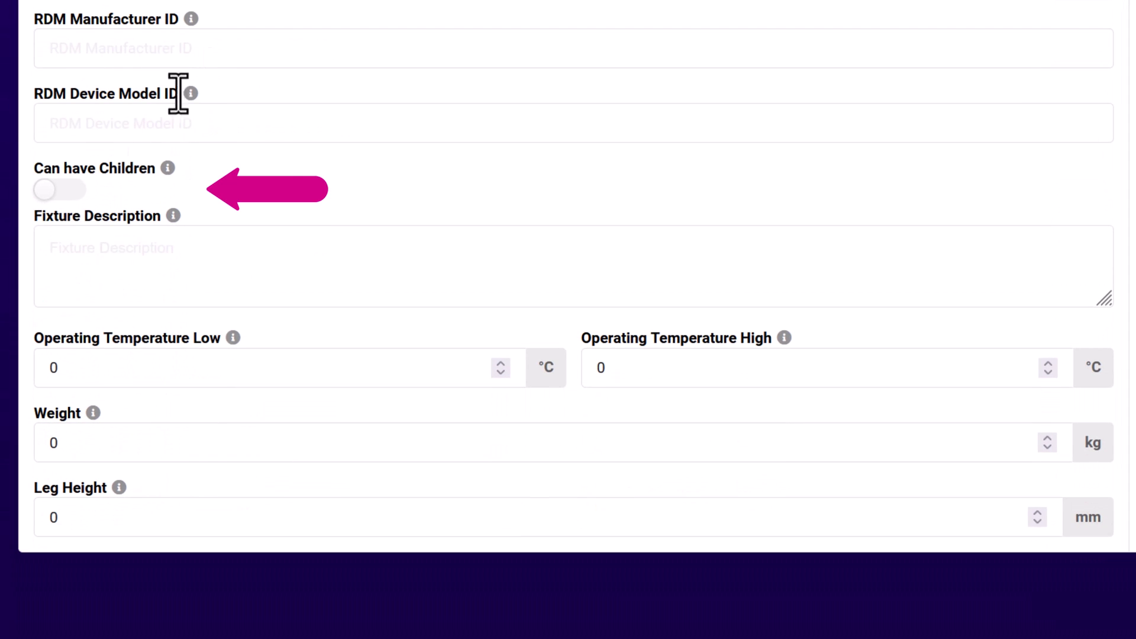
click(53, 574)
click(54, 192)
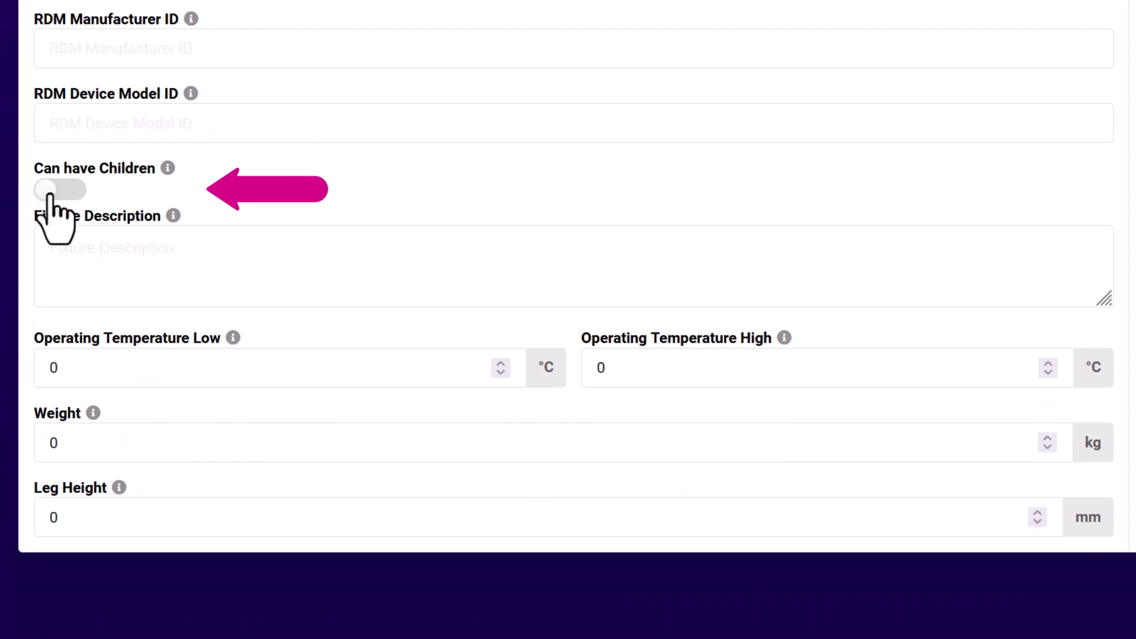
Write 'This is an example of how to create a lighting fixture GDTF' as the Fixture Description.
click(75, 258)
text(This is a)
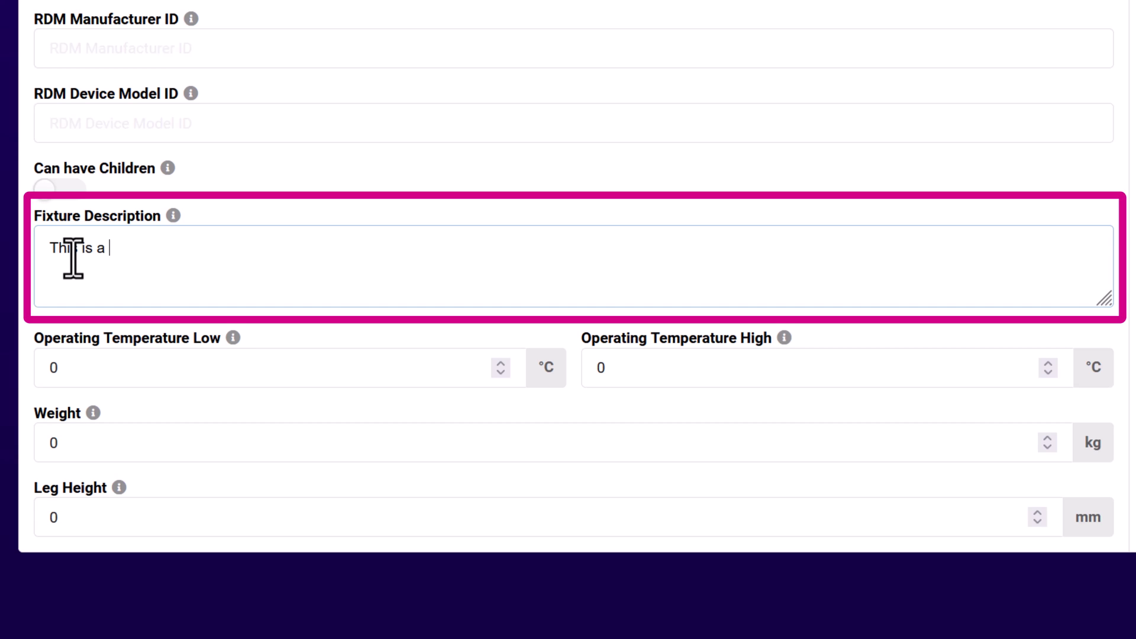
text(n example of how to create a fi)
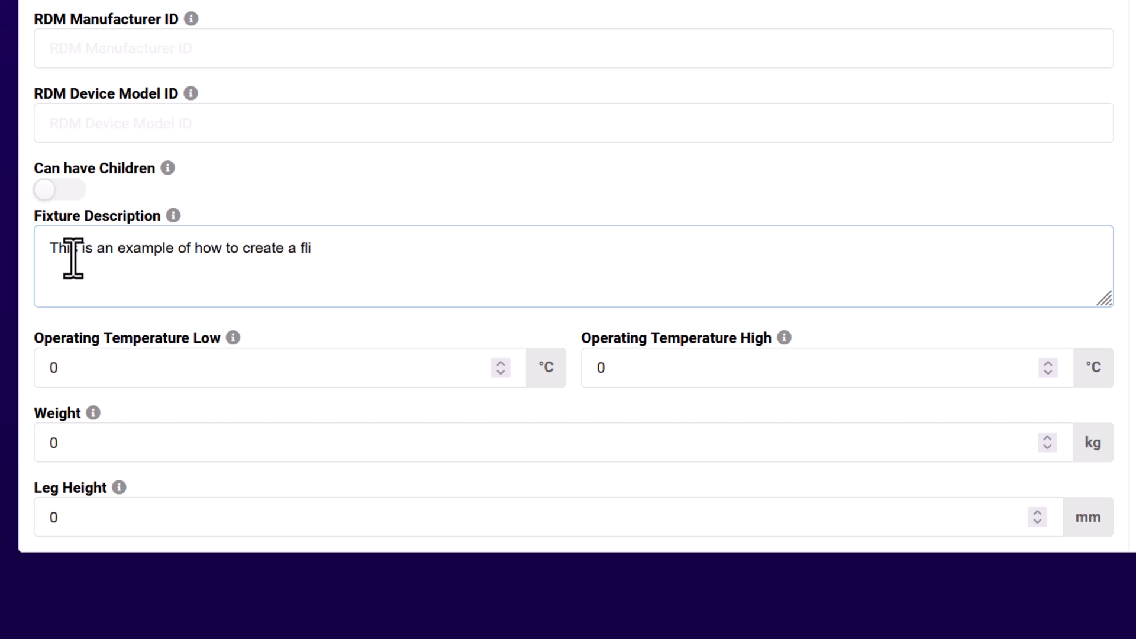
key(BackSpace)
key(BackSpace)
text(lighting fixture GDTF)
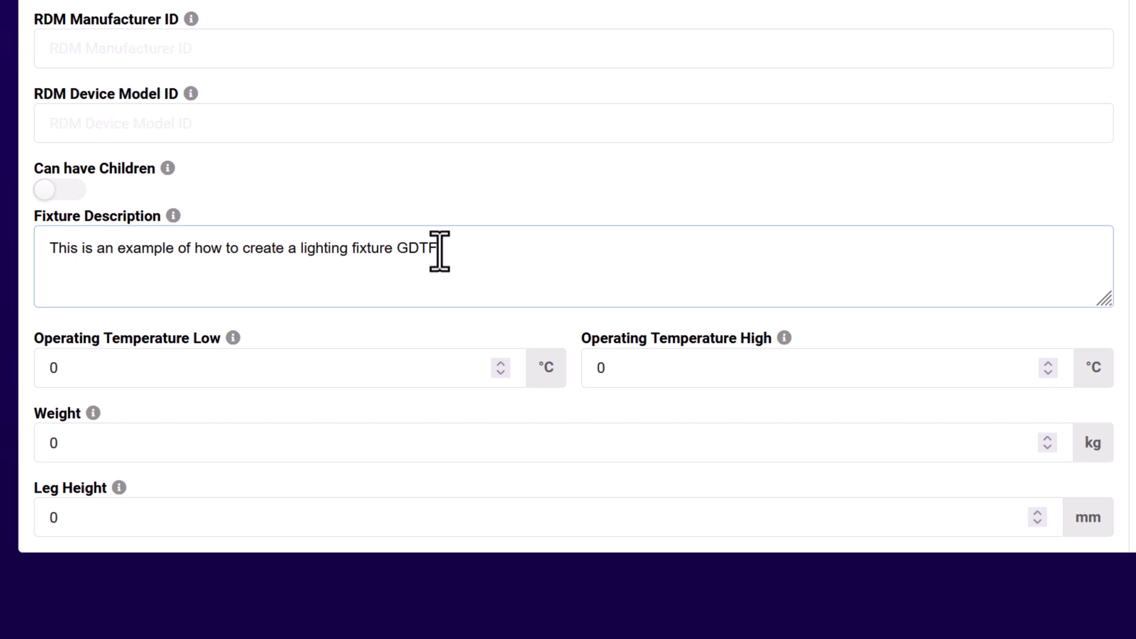
Set the operating temperature range to -5 °C low and 45 °C high.
click(168, 362)
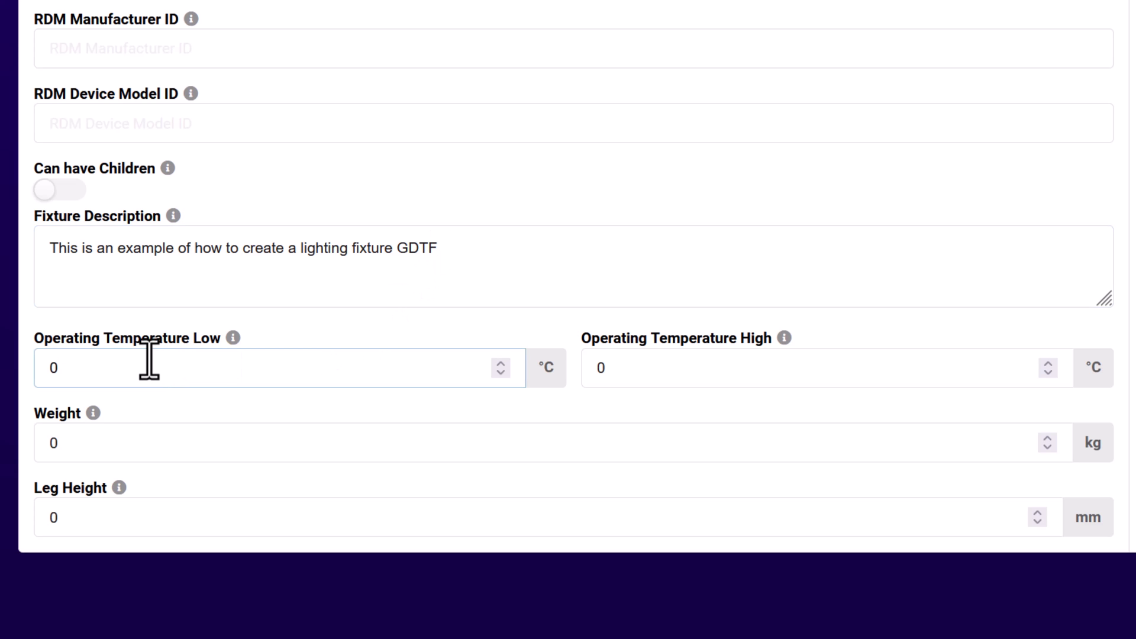
key(BackSpace)
text(-5)
key(Tab)
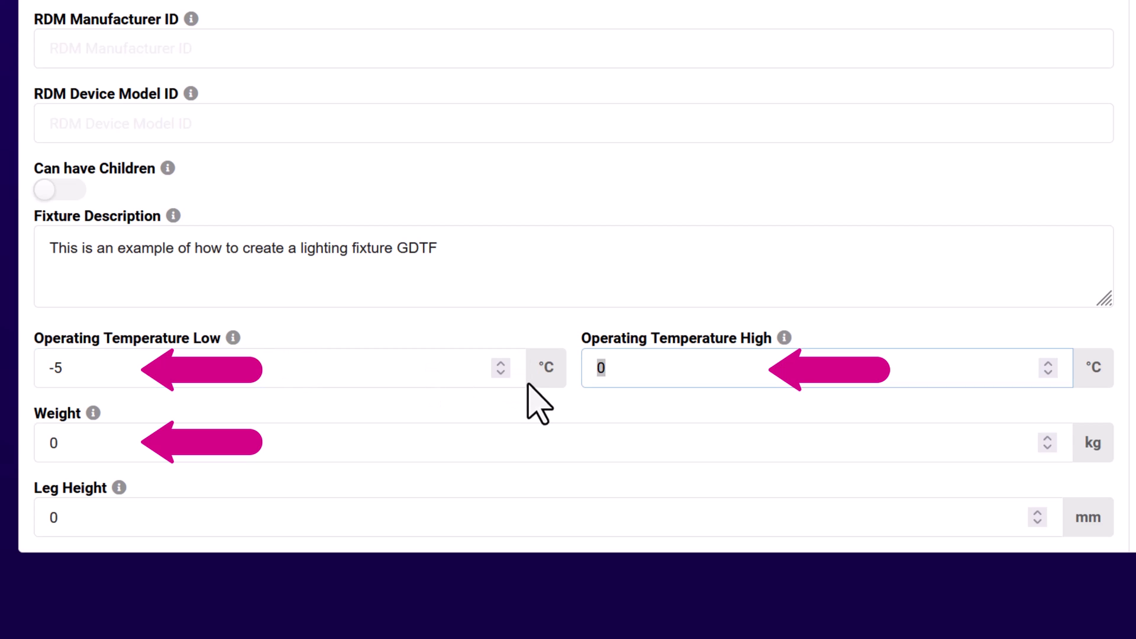
text(45)
Set the weight to 15 kg and the leg height to 20 mm.
double_click(145, 463)
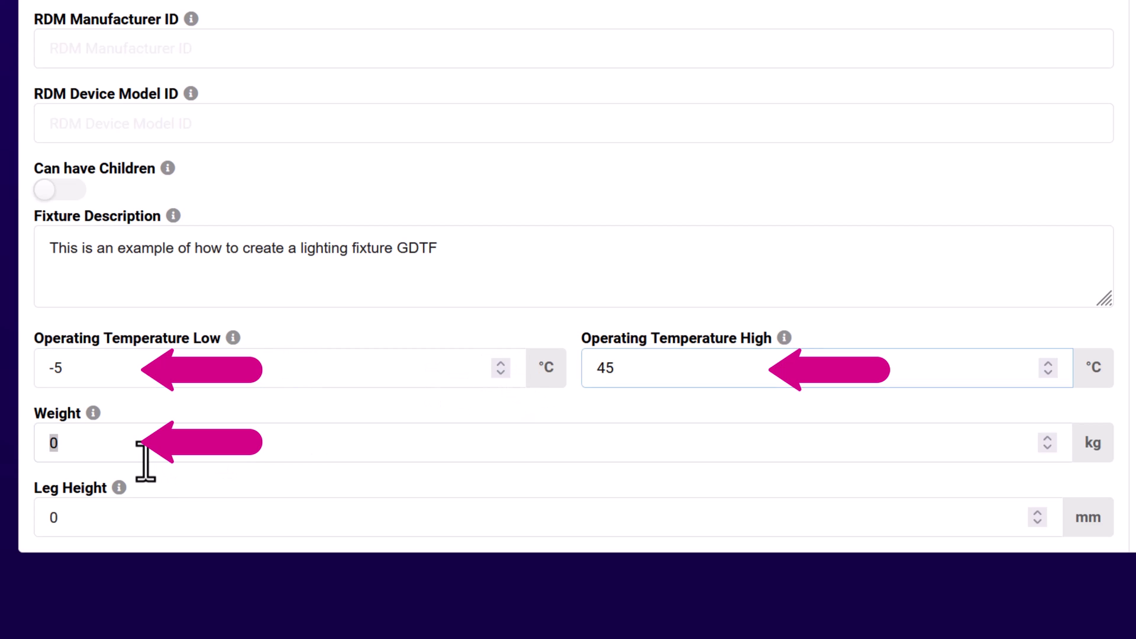
text(15)
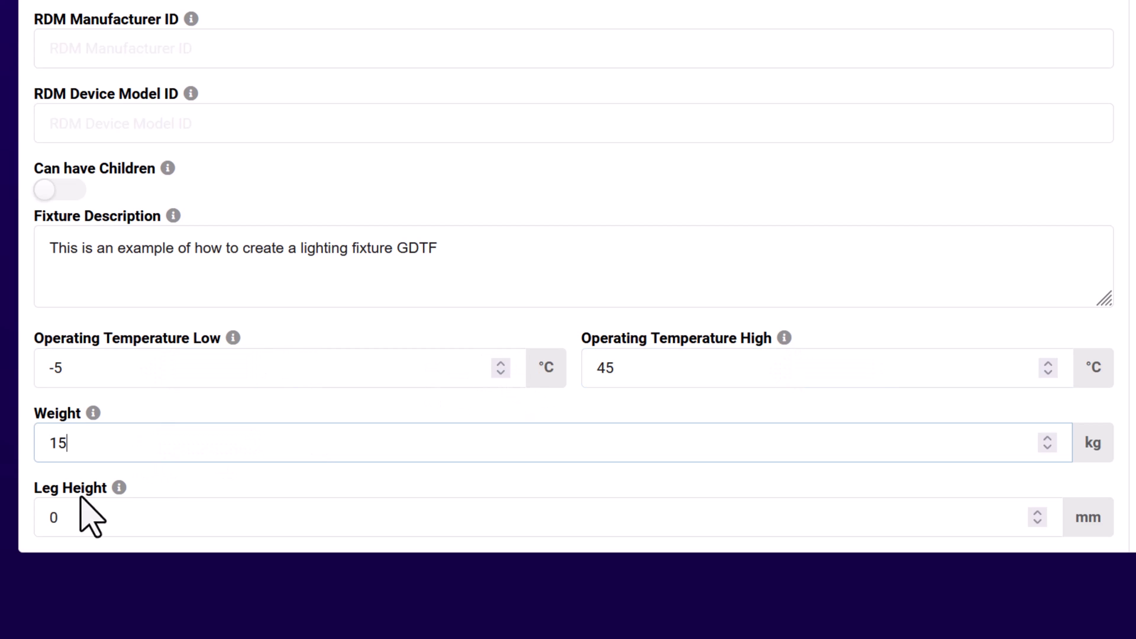
click(79, 514)
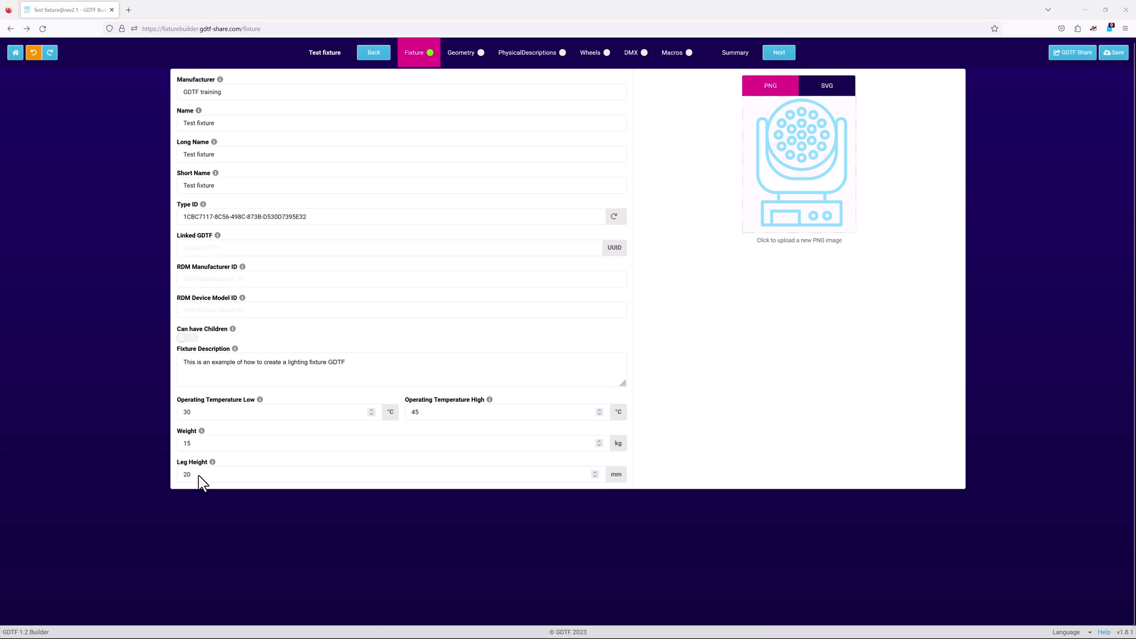
click(198, 475)
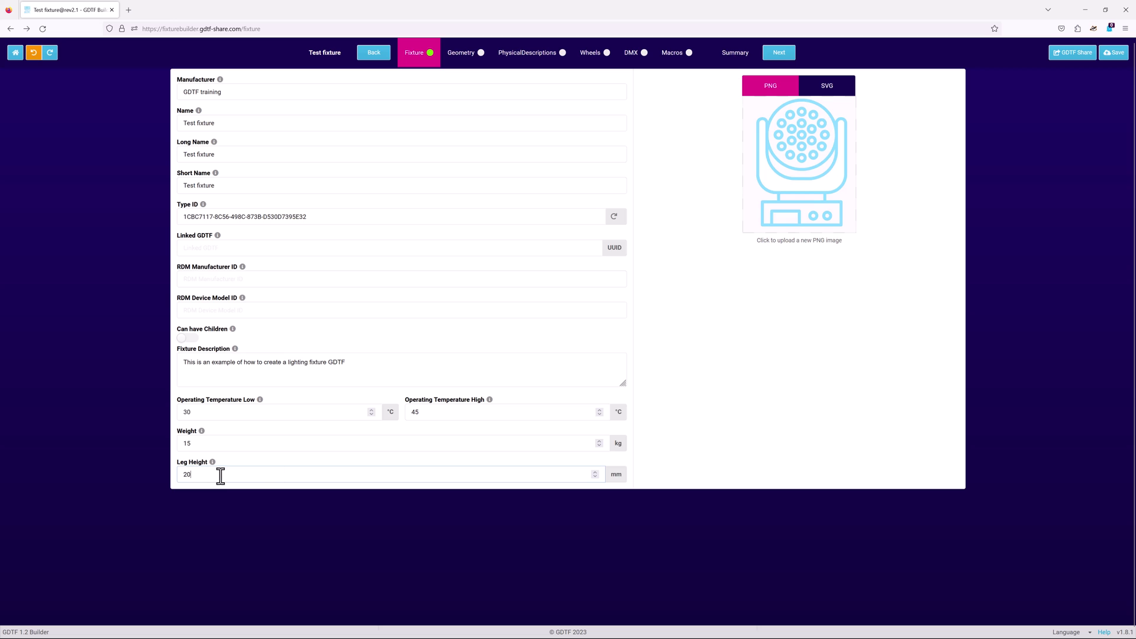
Upload the moving-head thumbnail PNG as the fixture image.
click(804, 242)
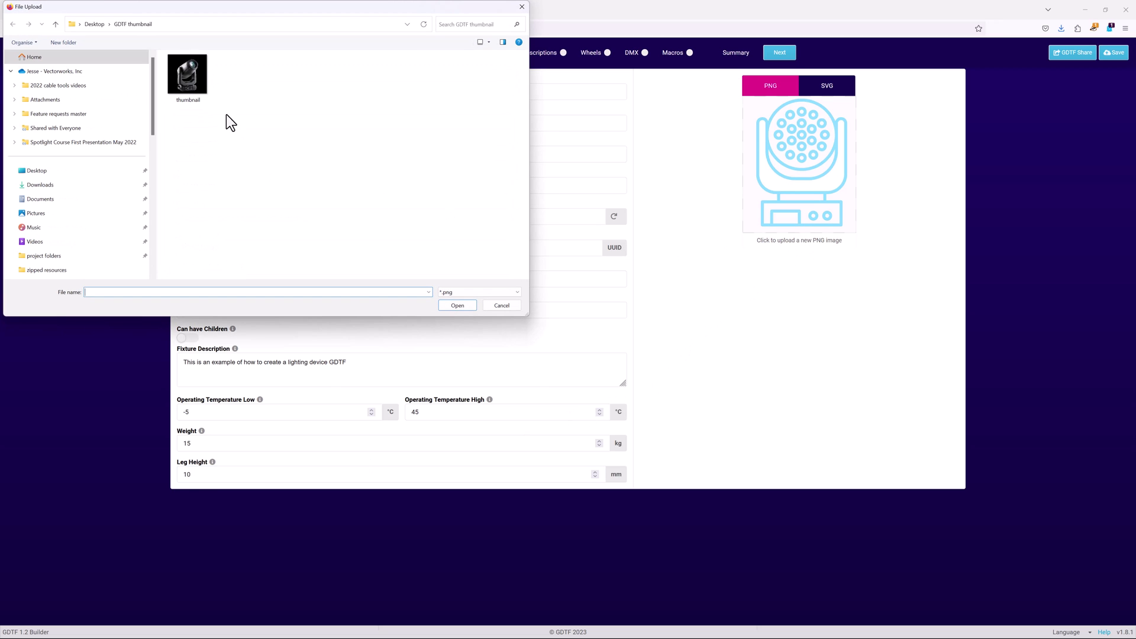
click(202, 82)
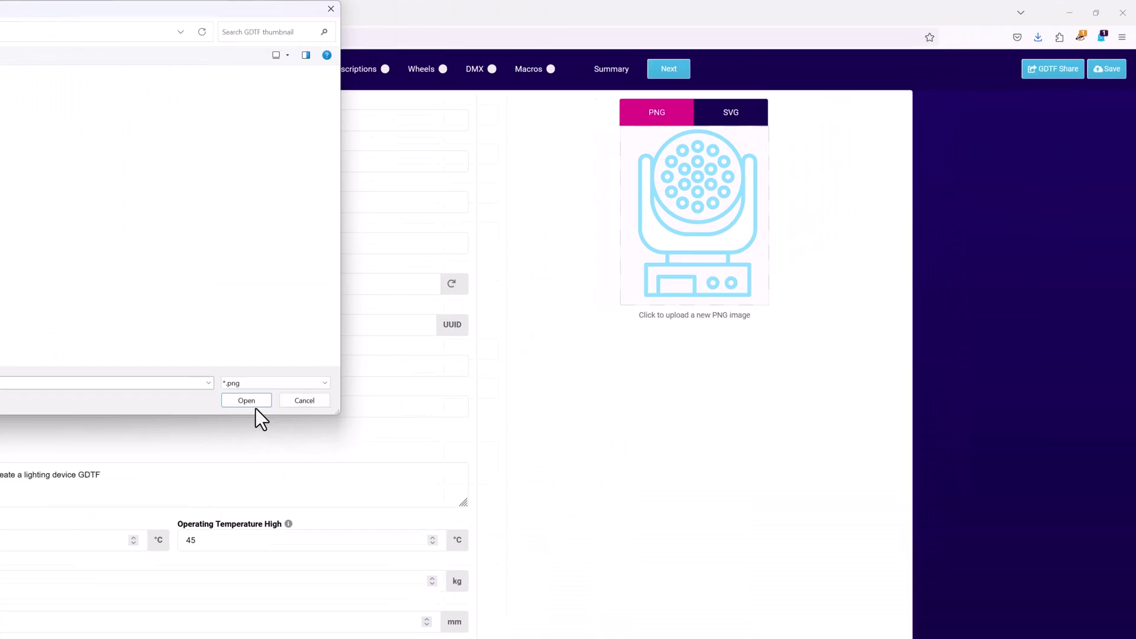
click(455, 306)
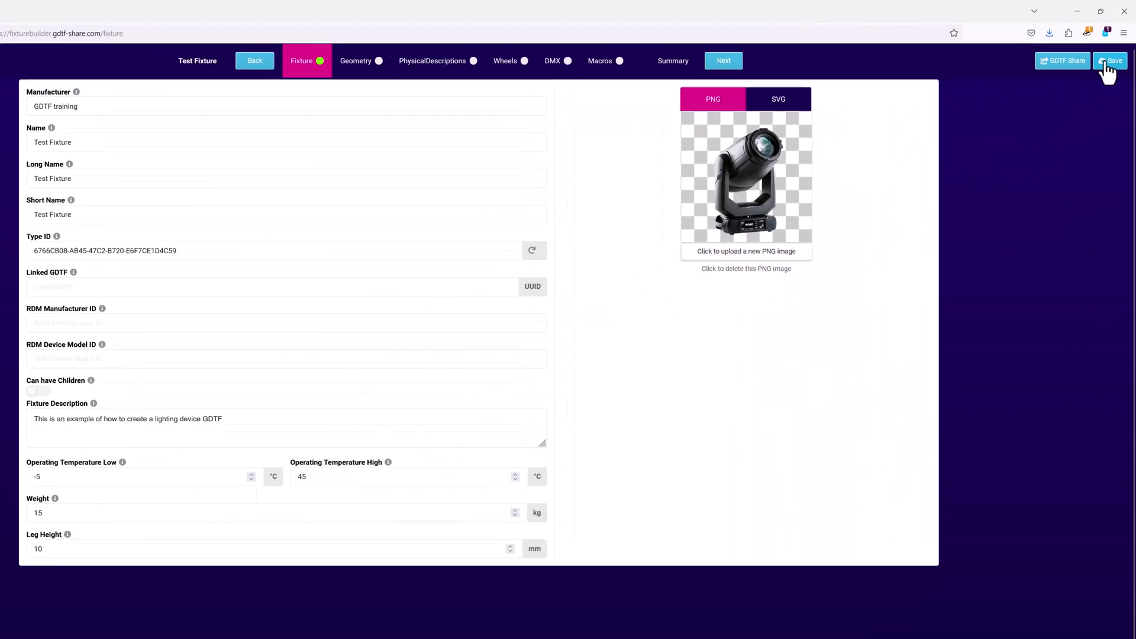
Open the GDTF Share upload form prefilled with GDTF training and Test Fixture.
click(1083, 116)
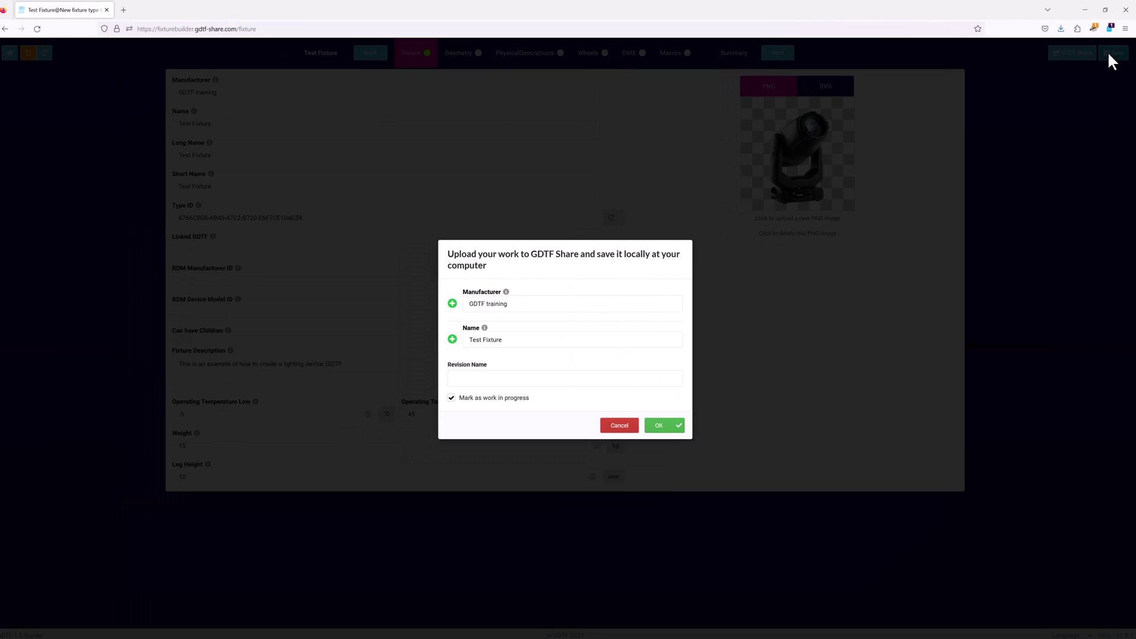